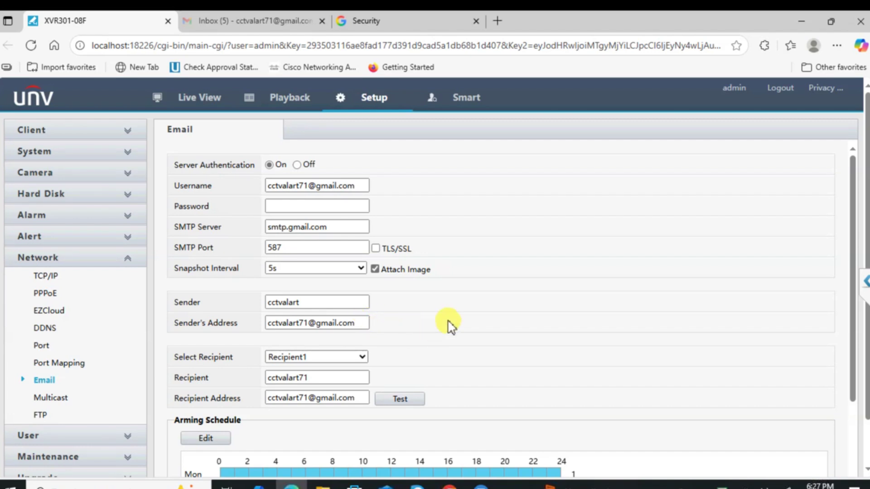
Review the recorder's email settings and the Google Account's sign-in security options, including 2-Step Verification
{"action": "scroll", "coordinate": [595, 315], "scroll_direction": "down", "scroll_amount": 3}
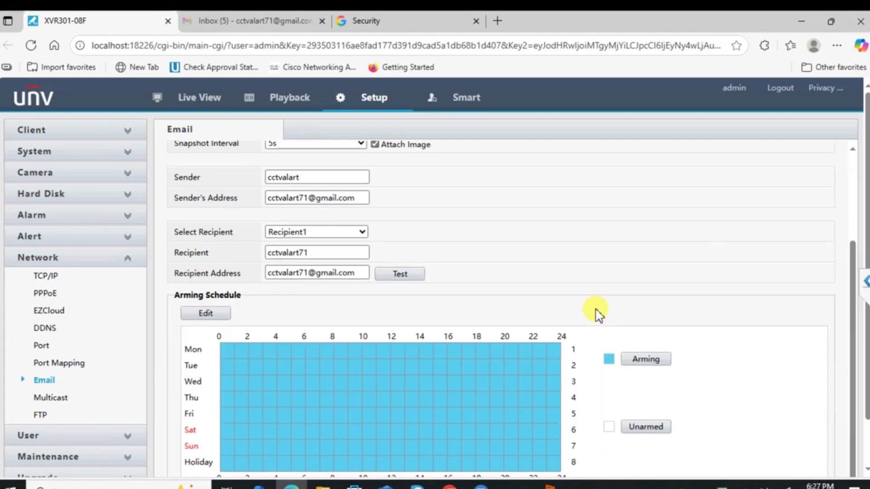
{"action": "scroll", "coordinate": [568, 313], "scroll_direction": "up", "scroll_amount": 3}
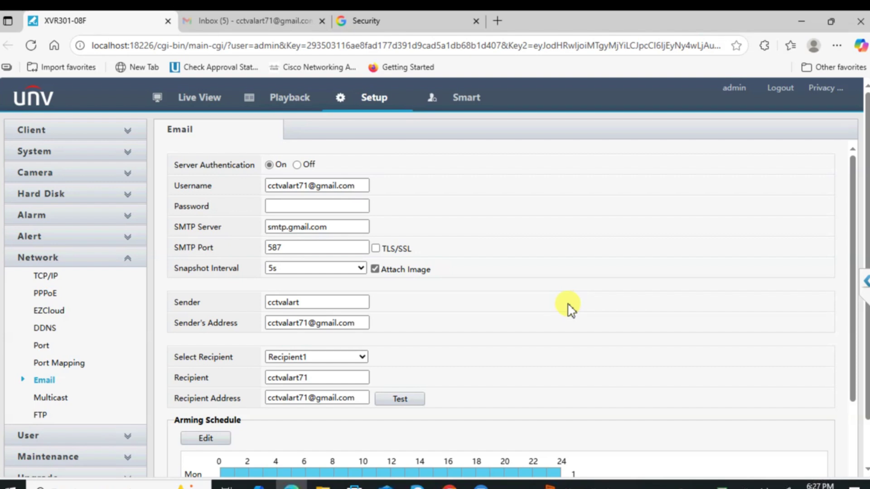
{"action": "left_click", "coordinate": [370, 13]}
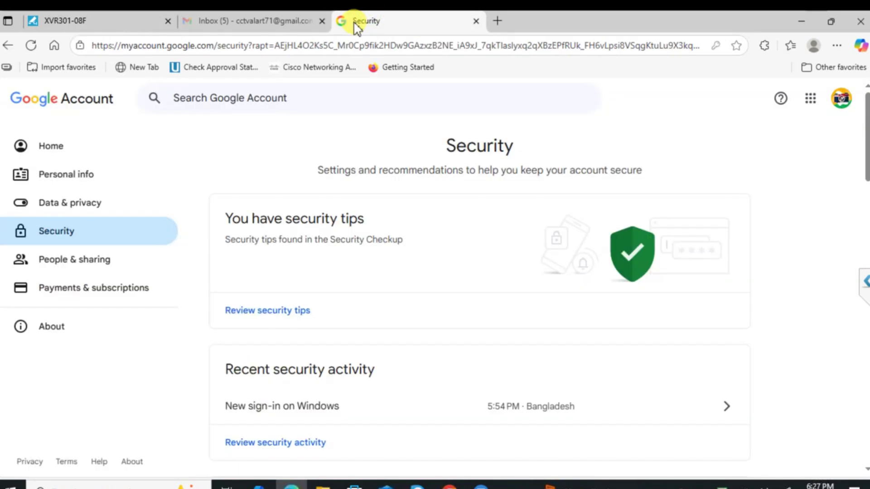
{"action": "scroll", "coordinate": [360, 304], "scroll_direction": "down", "scroll_amount": 4}
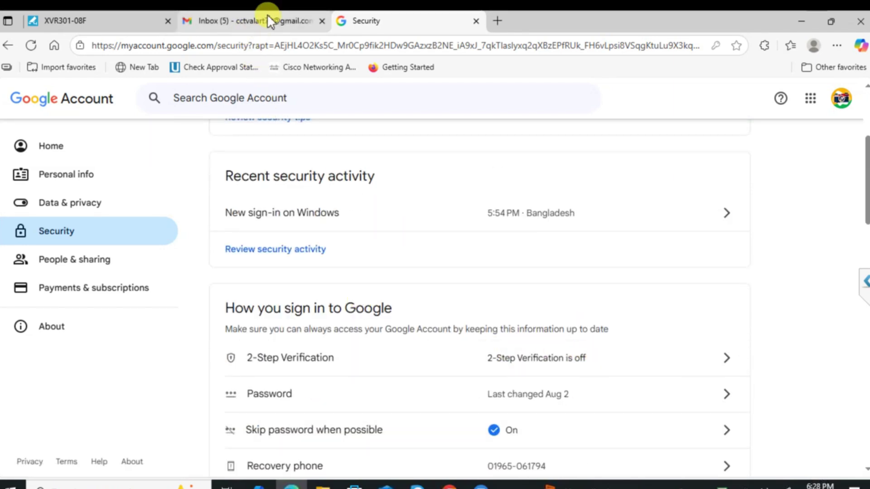
{"action": "left_click", "coordinate": [500, 25]}
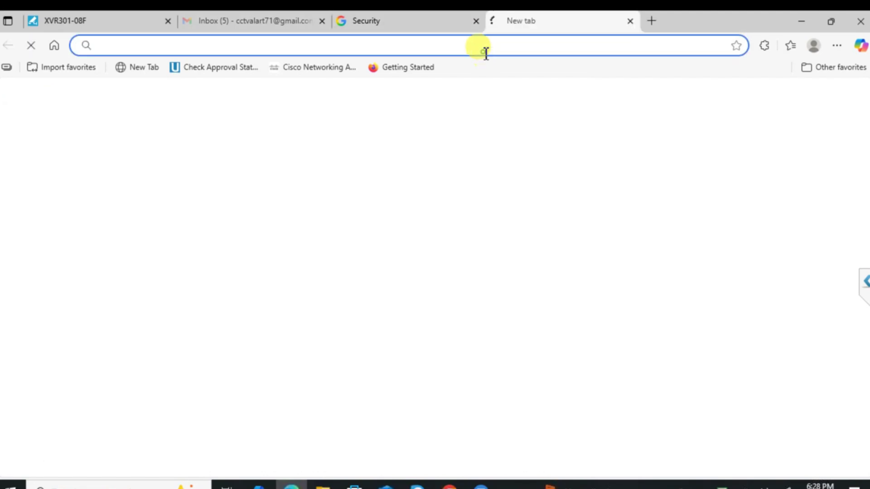
{"action": "key", "text": "ctrl+v"}
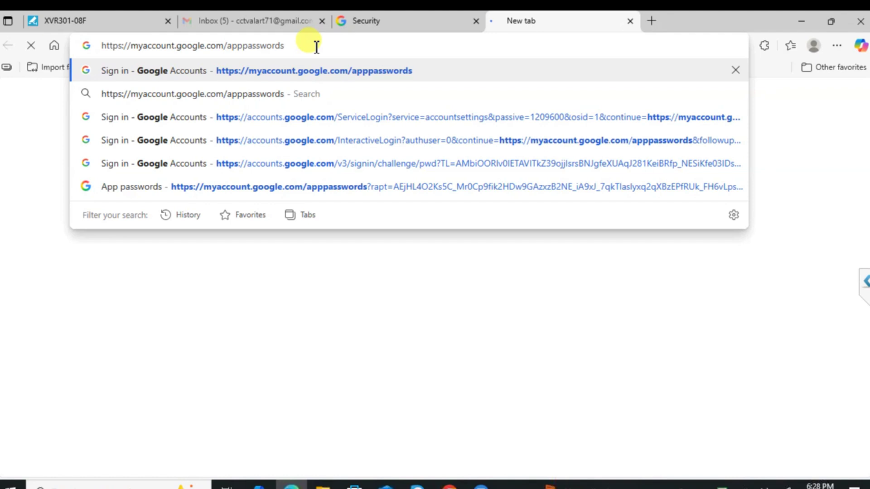
{"action": "key", "text": "Return"}
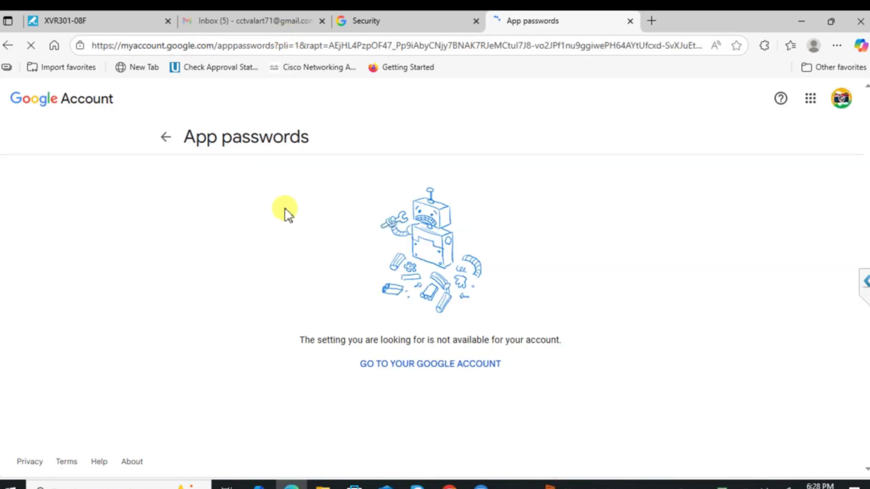
{"action": "left_click_drag", "start_coordinate": [304, 344], "coordinate": [572, 342]}
{"action": "left_click", "coordinate": [294, 349]}
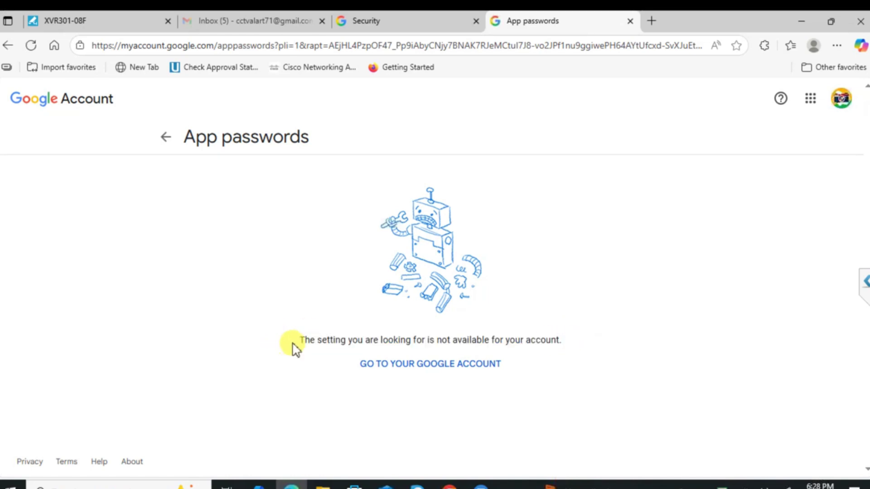
{"action": "left_click_drag", "start_coordinate": [299, 340], "coordinate": [569, 349]}
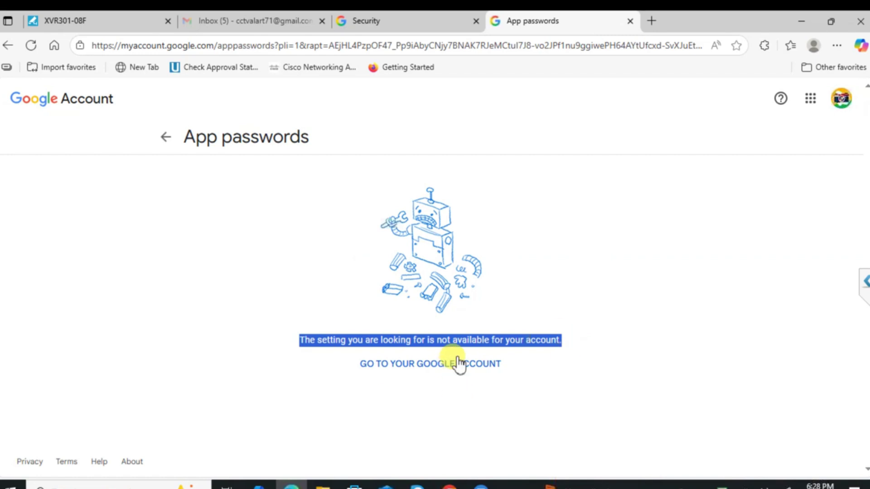
Turn on 2-Step Verification for the Google Account from its security settings
{"action": "left_click", "coordinate": [379, 20]}
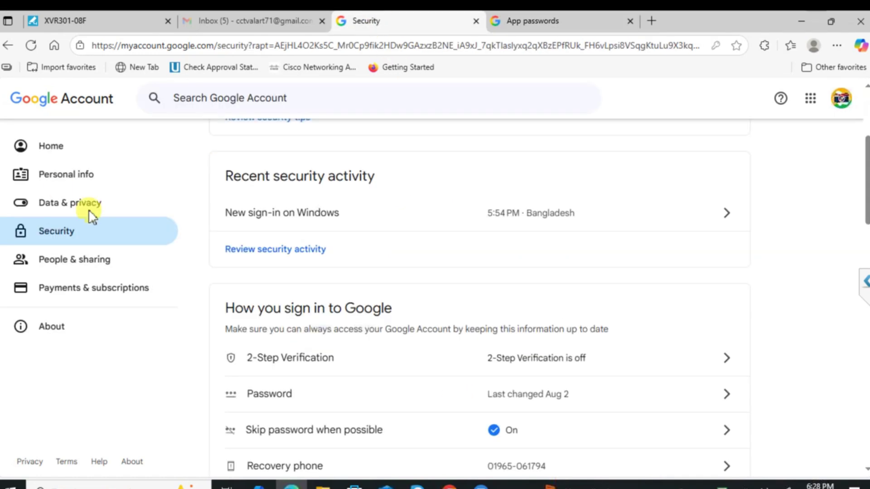
{"action": "left_click", "coordinate": [525, 366]}
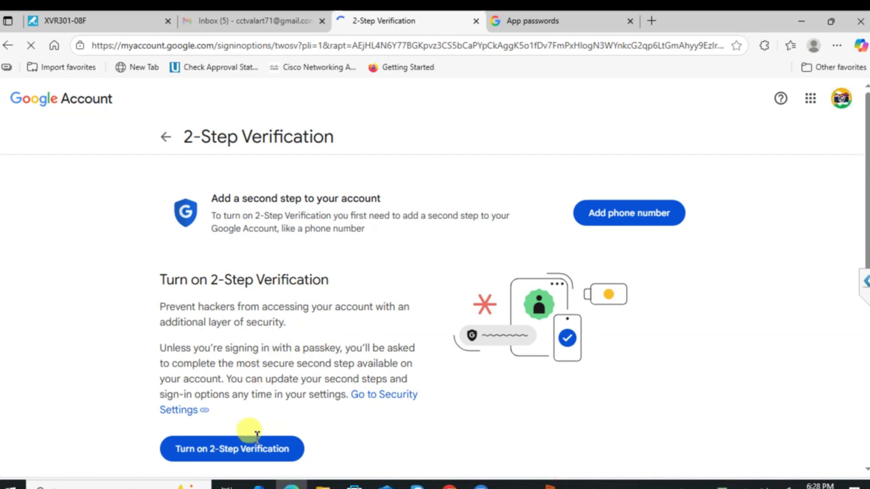
{"action": "left_click", "coordinate": [260, 458]}
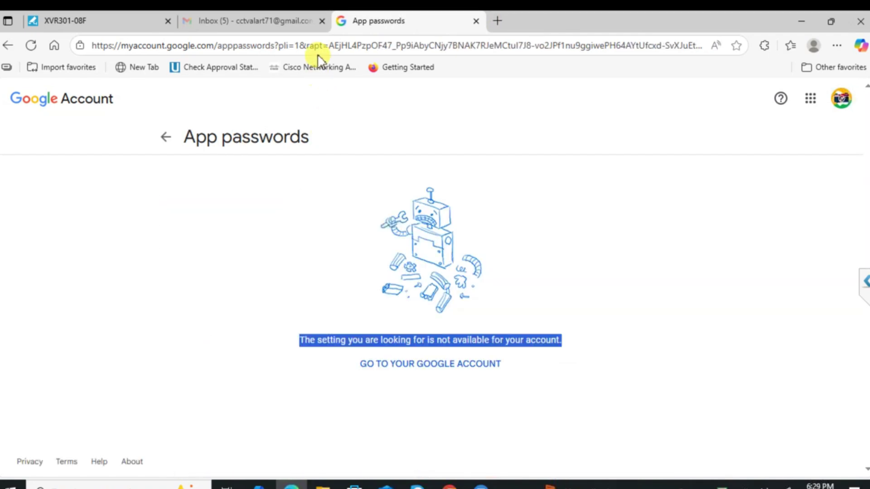
Reload the App passwords page and create an app password named CCTV Alart
{"action": "left_click", "coordinate": [317, 49]}
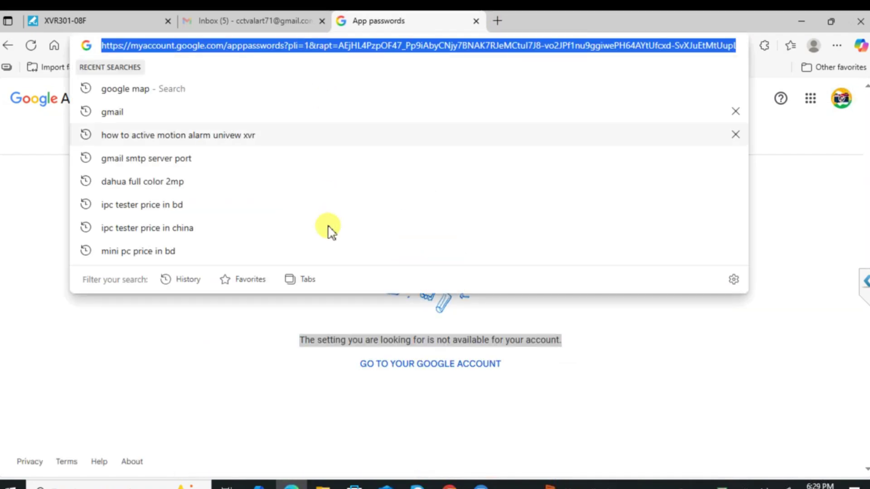
{"action": "key", "text": "Return"}
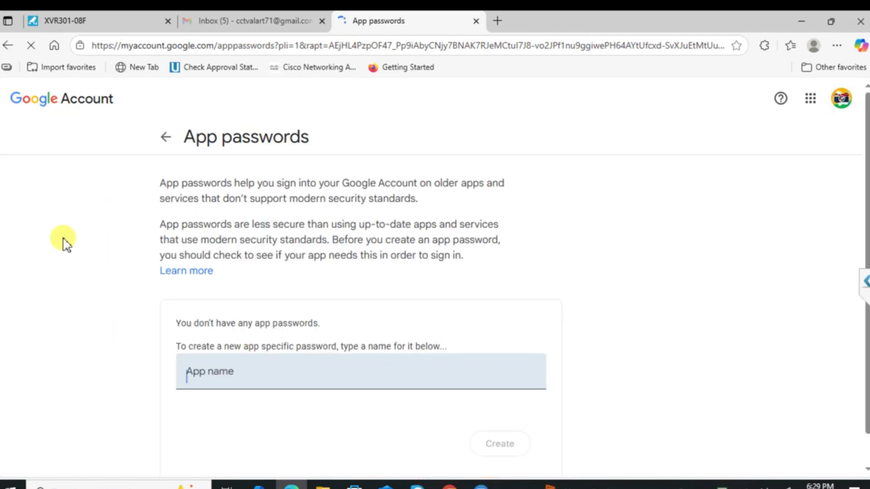
{"action": "left_click", "coordinate": [282, 384]}
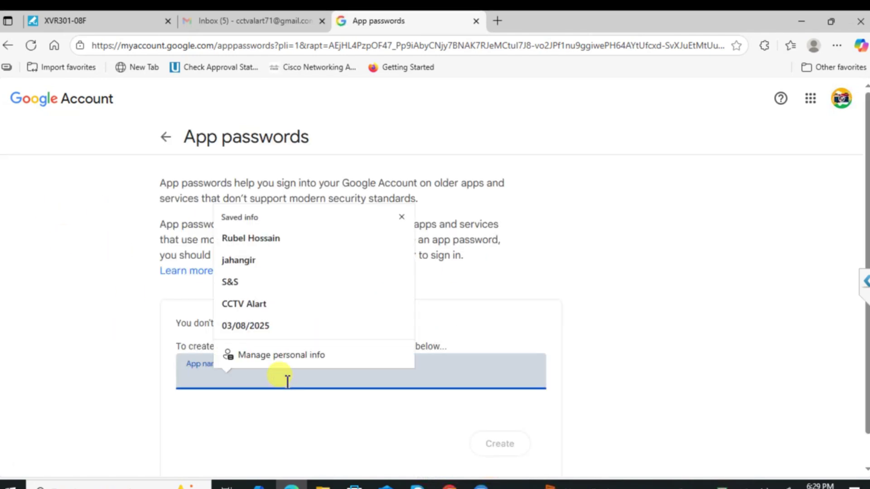
{"action": "type", "text": "CCTV Alart"}
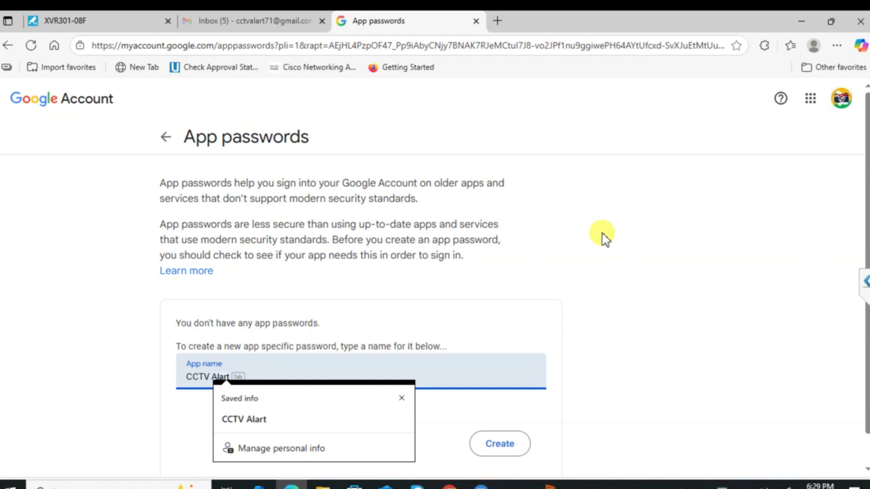
{"action": "left_click", "coordinate": [241, 420]}
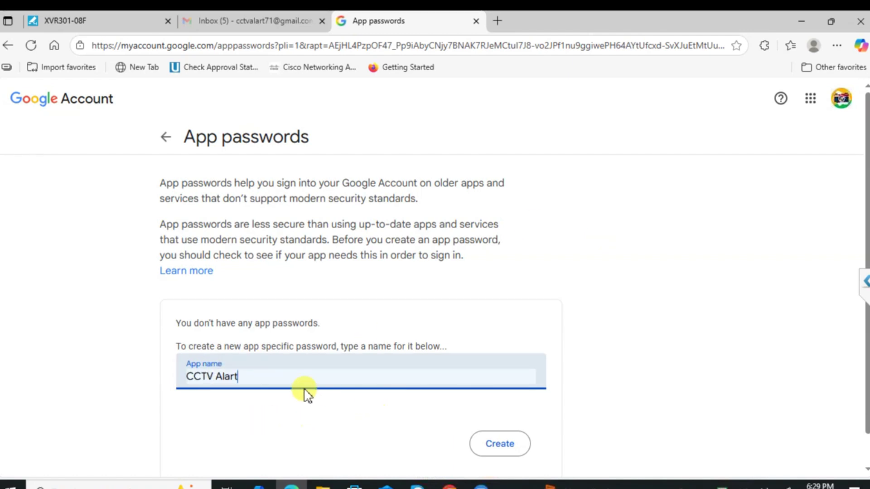
{"action": "left_click", "coordinate": [489, 446]}
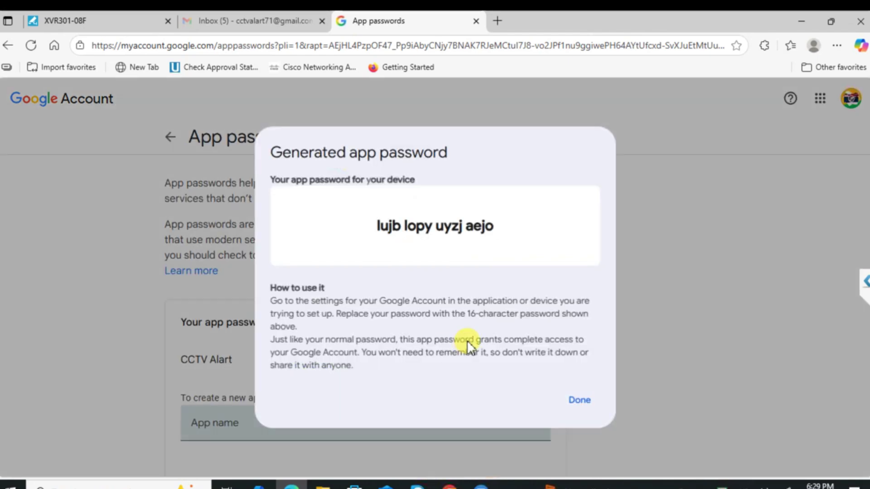
Copy the generated app password into the Password field of the XVR301-08F recorder's email settings and save them
{"action": "triple_click", "coordinate": [436, 231]}
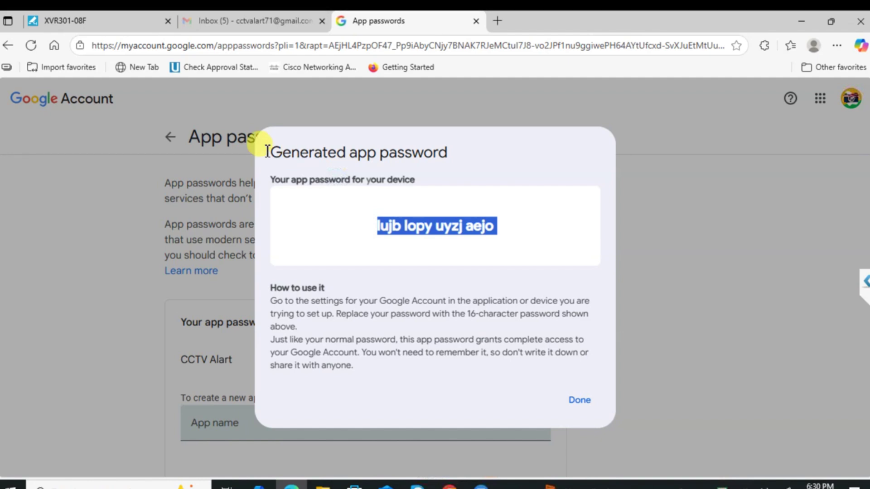
{"action": "left_click", "coordinate": [66, 25]}
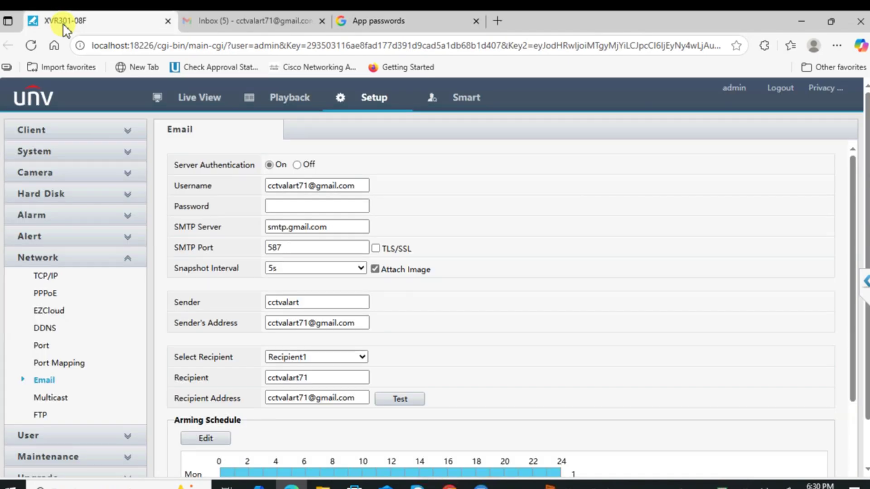
{"action": "left_click", "coordinate": [285, 206]}
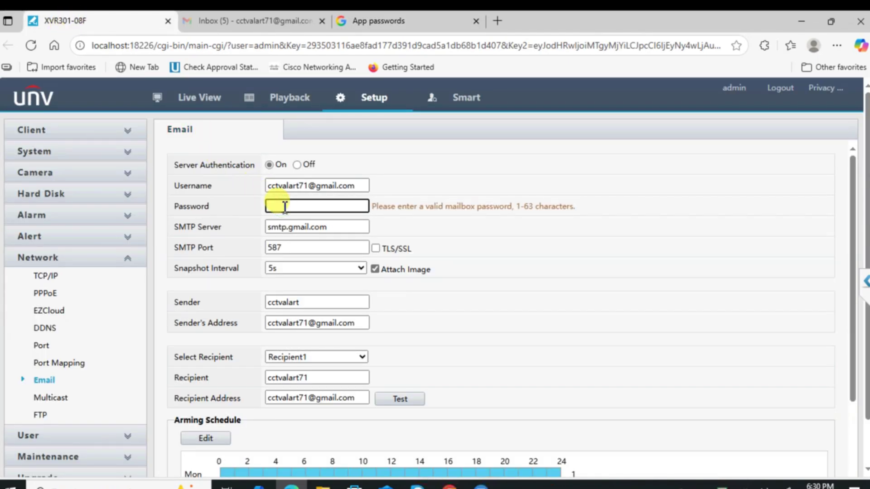
{"action": "key", "text": "ctrl+v"}
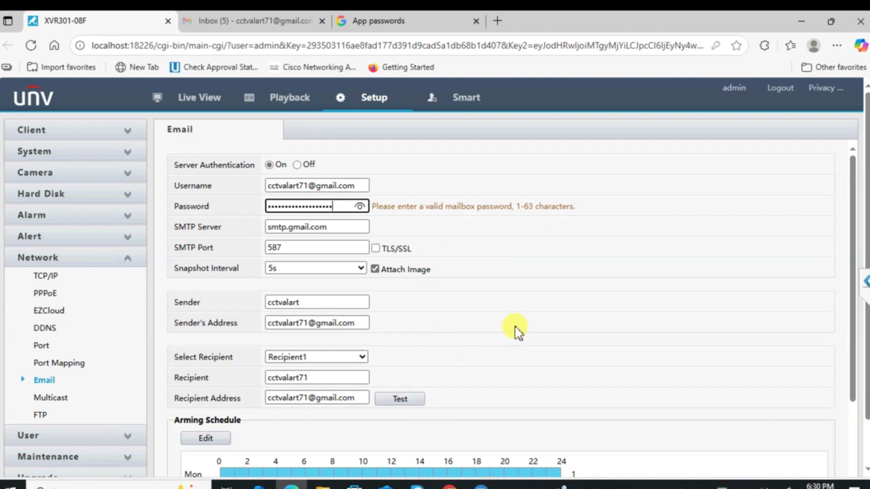
{"action": "scroll", "coordinate": [586, 317], "scroll_direction": "down", "scroll_amount": 3}
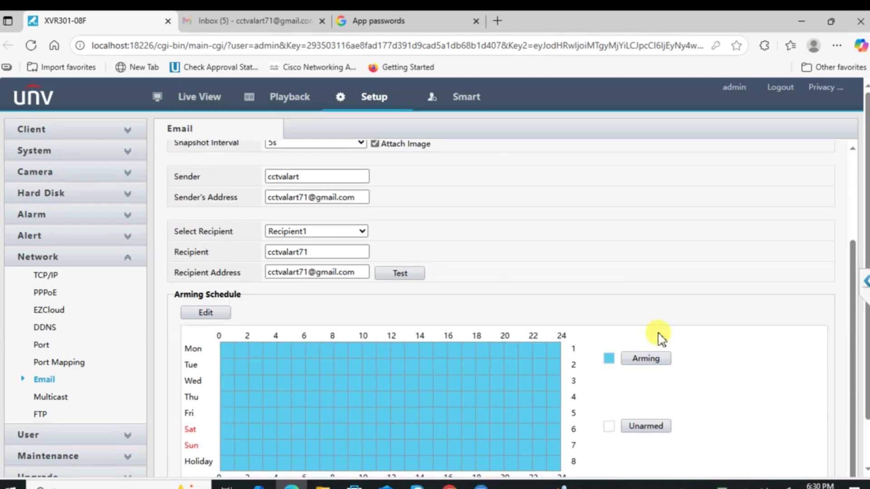
{"action": "scroll", "coordinate": [680, 340], "scroll_direction": "down", "scroll_amount": 2}
{"action": "left_click", "coordinate": [192, 460]}
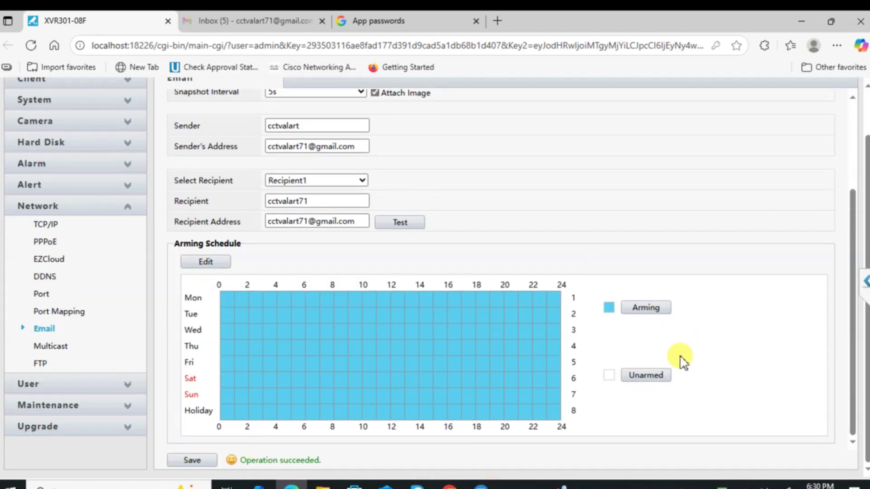
Send a test email from the recorder to the configured recipients and close the test results
{"action": "scroll", "coordinate": [670, 358], "scroll_direction": "up", "scroll_amount": 3}
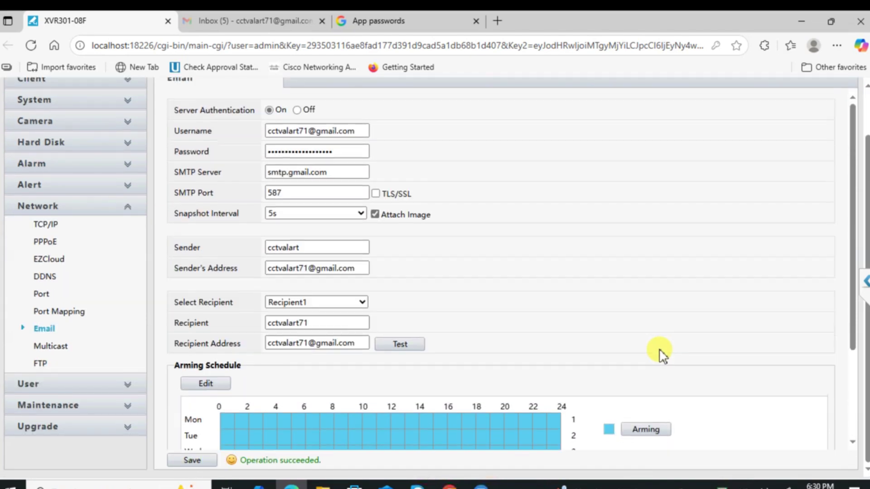
{"action": "left_click", "coordinate": [397, 358]}
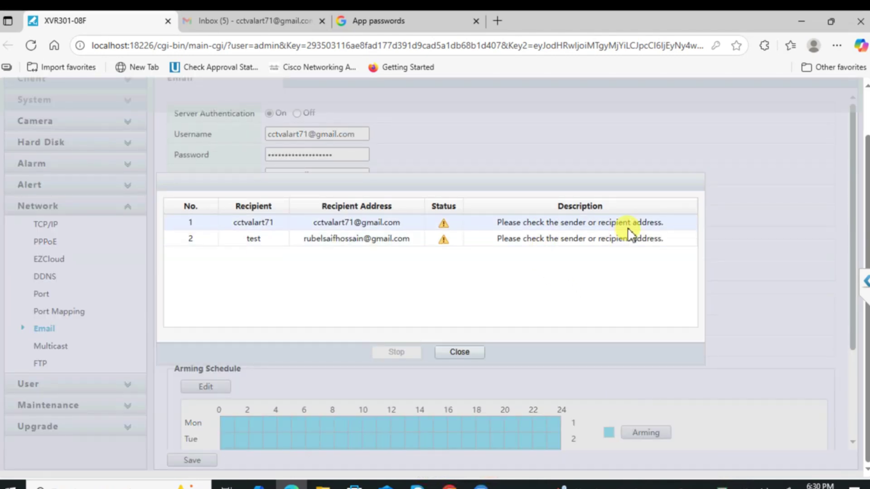
{"action": "left_click", "coordinate": [460, 353]}
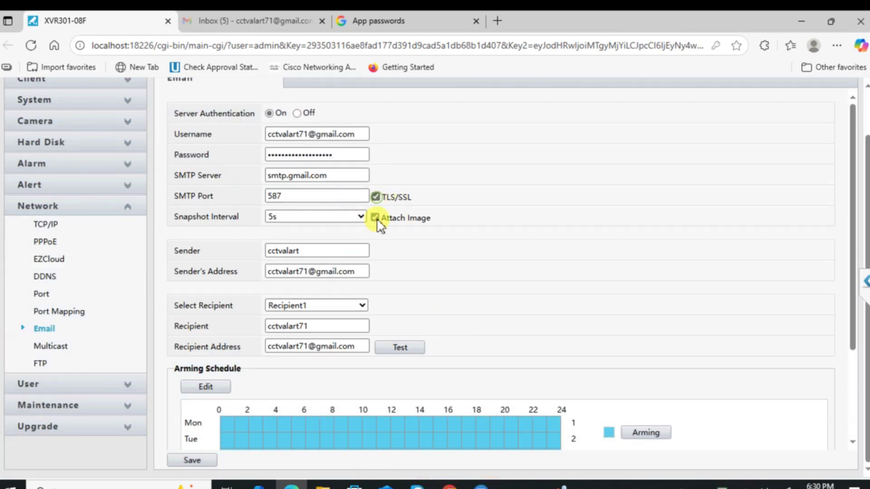
Enable TLS/SSL for the SMTP connection and repeat the email test, closing its results
{"action": "left_click", "coordinate": [395, 349]}
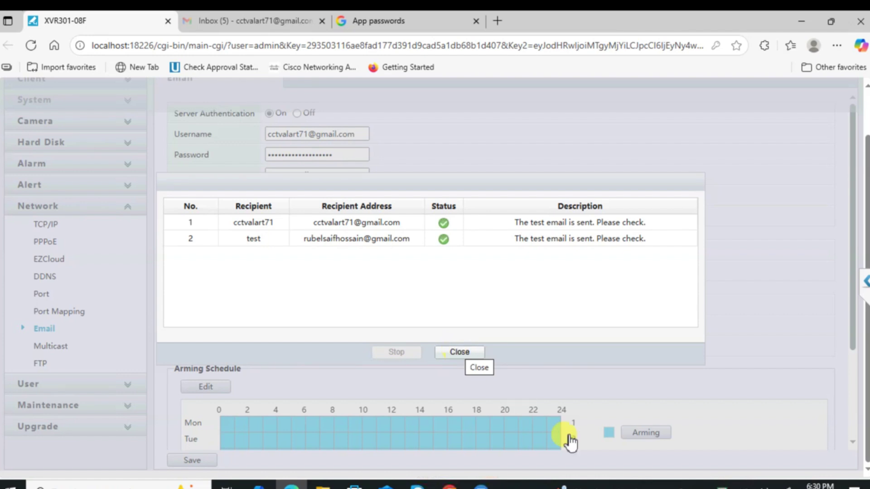
{"action": "left_click", "coordinate": [462, 352]}
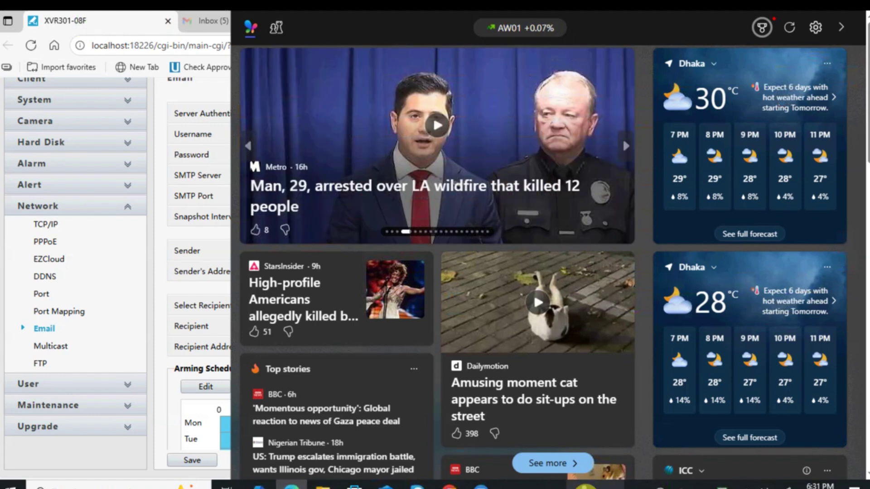
Dismiss the news and weather overlay and save the recorder's email settings with TLS/SSL enabled
{"action": "key", "text": "Escape"}
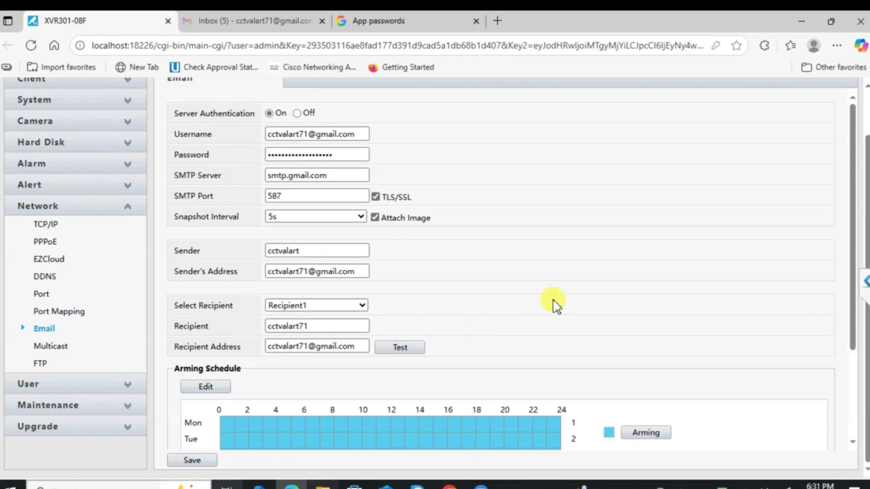
{"action": "scroll", "coordinate": [619, 317], "scroll_direction": "down", "scroll_amount": 3}
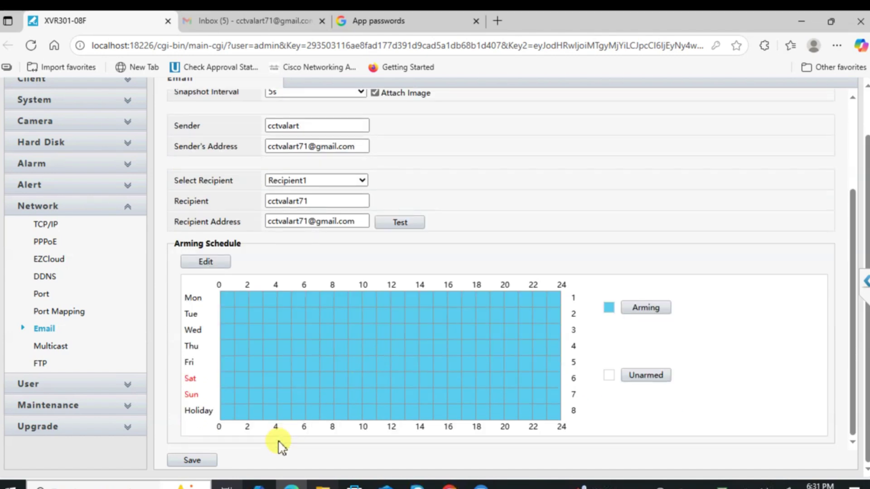
{"action": "left_click", "coordinate": [185, 460]}
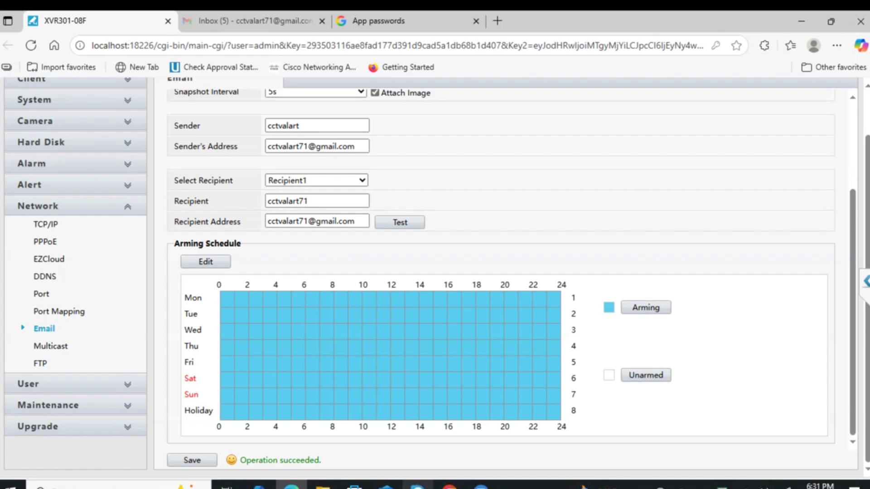
Switch to the EZStation 3.0 application
{"action": "mouse_move", "coordinate": [417, 487]}
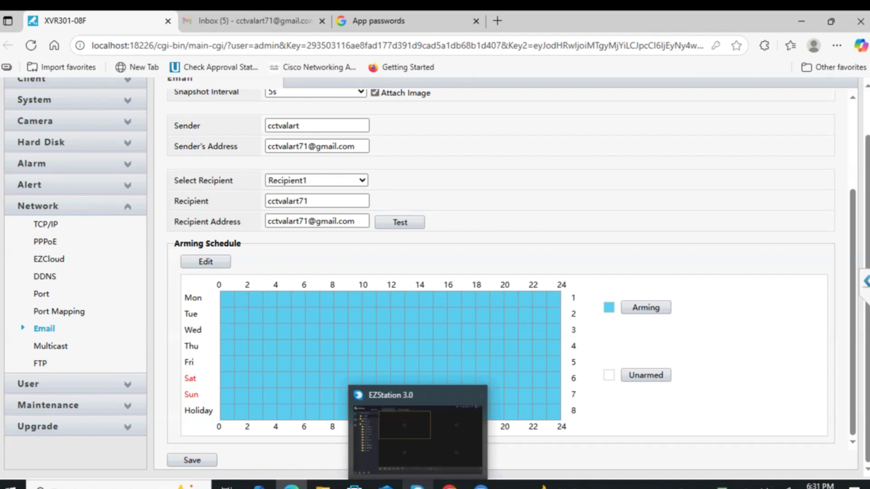